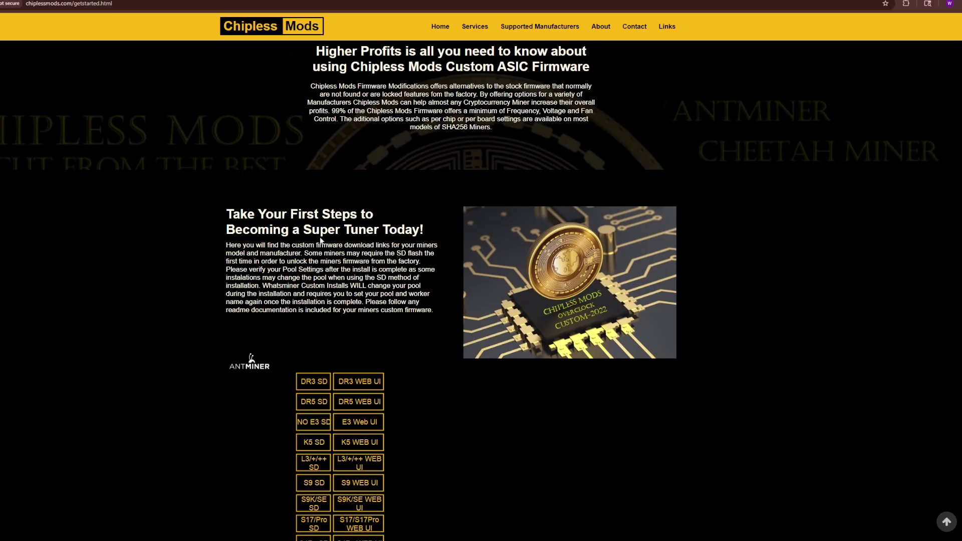
Download the Z15 SD firmware zip from the Antminer list and keep the blocked download
scroll(321, 241, down, 5)
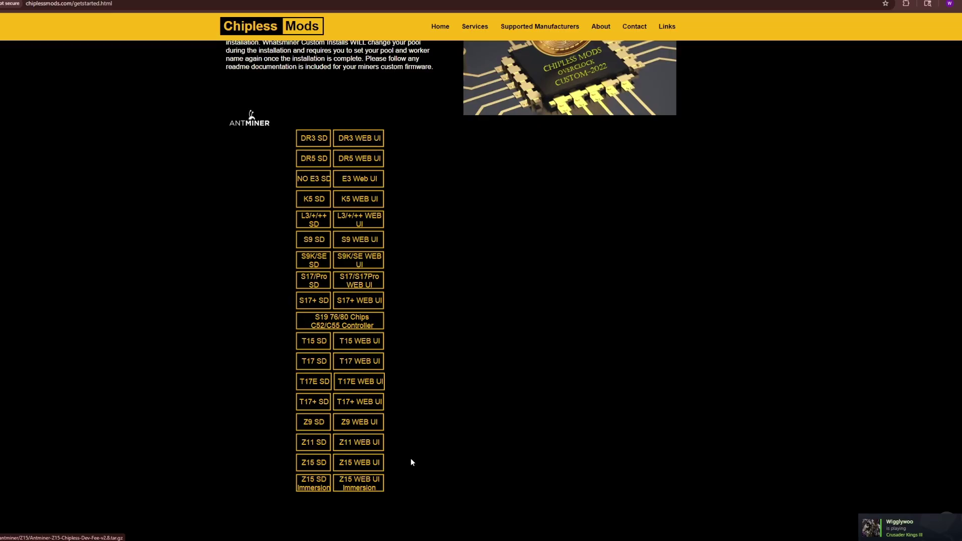
scroll(512, 457, down, 3)
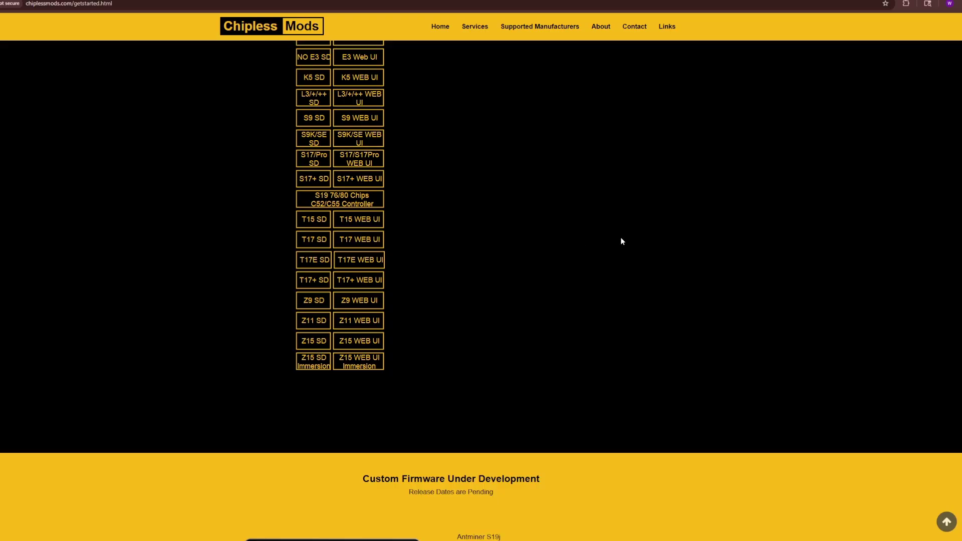
click(314, 343)
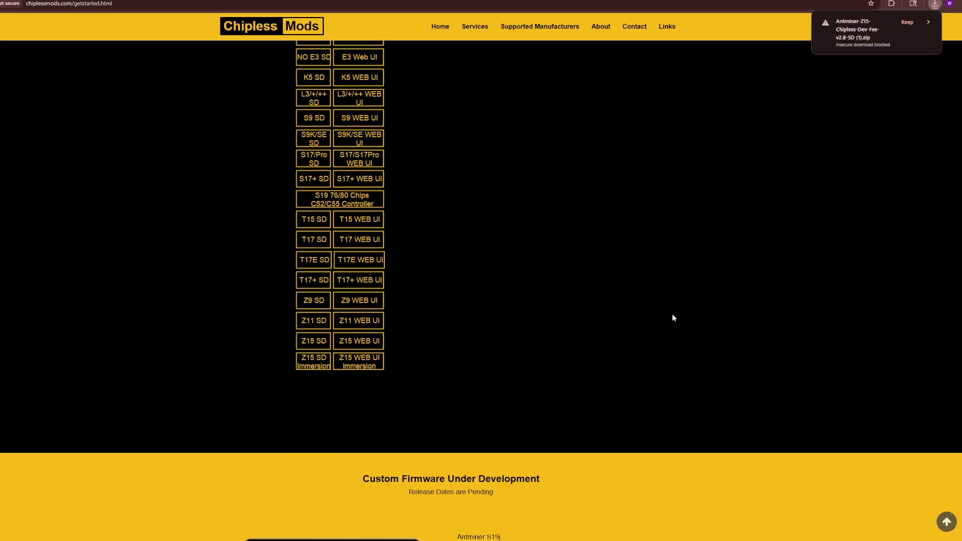
click(907, 22)
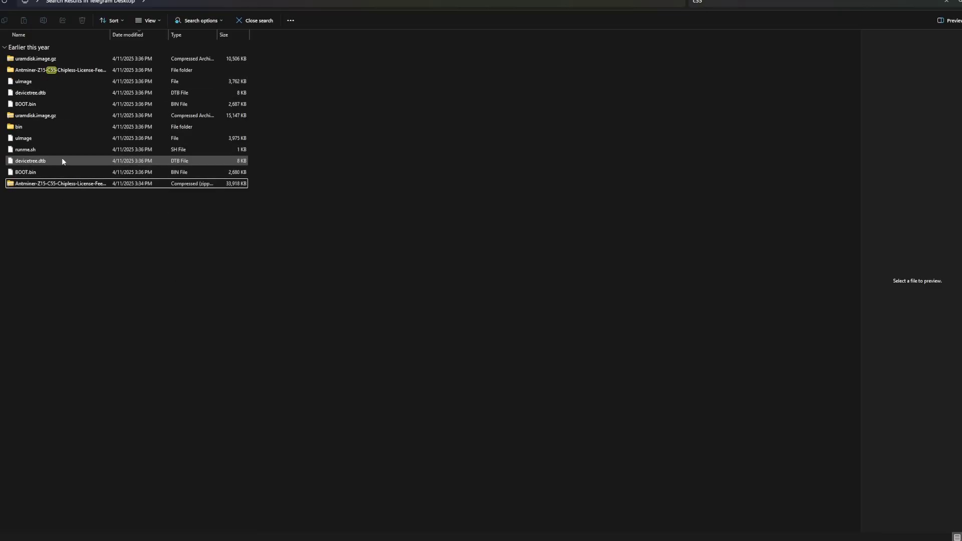
click(96, 184)
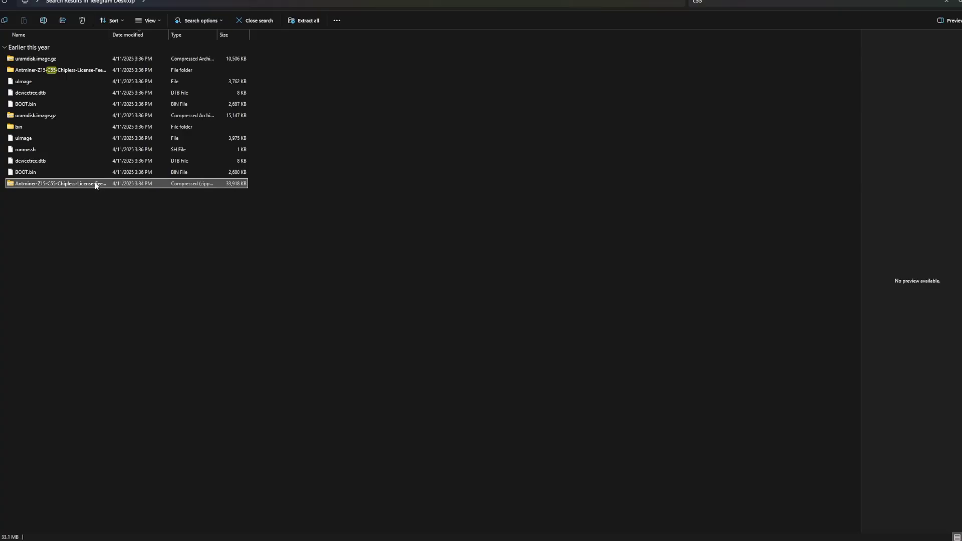
right_click(96, 185)
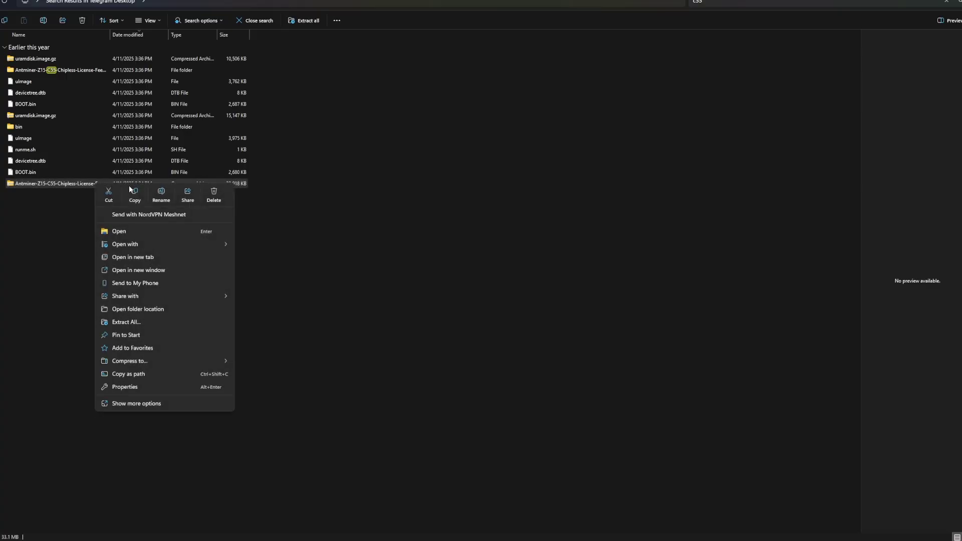
click(358, 218)
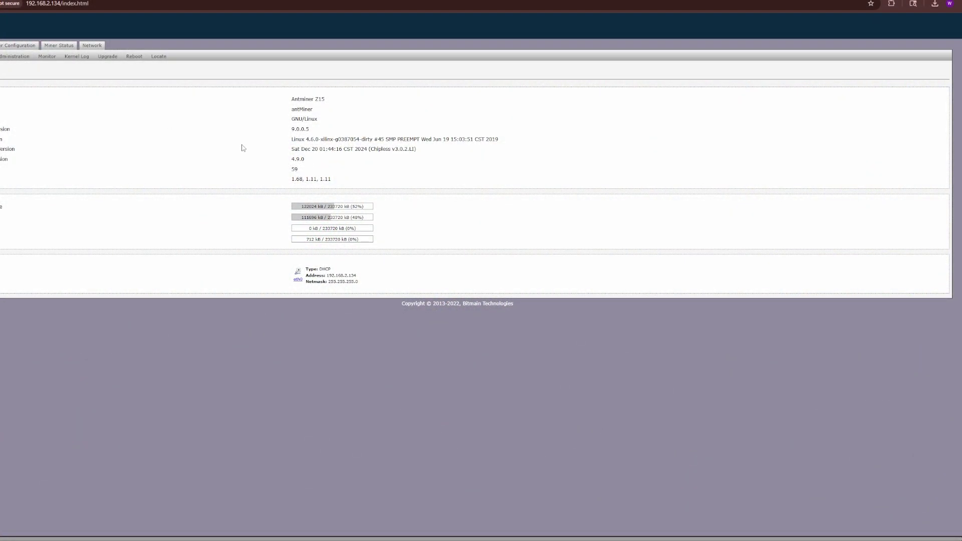
drag(370, 149, 431, 151)
On Miner Configuration, review the Autotune Target frequency choices, leaving 820M selected
click(20, 46)
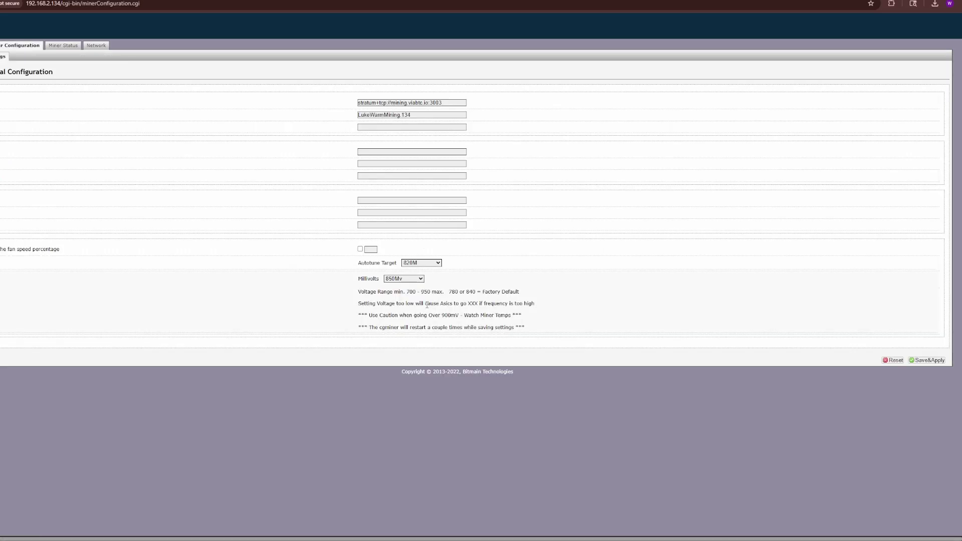
triple_click(32, 271)
click(485, 314)
right_click(485, 314)
click(440, 282)
click(429, 264)
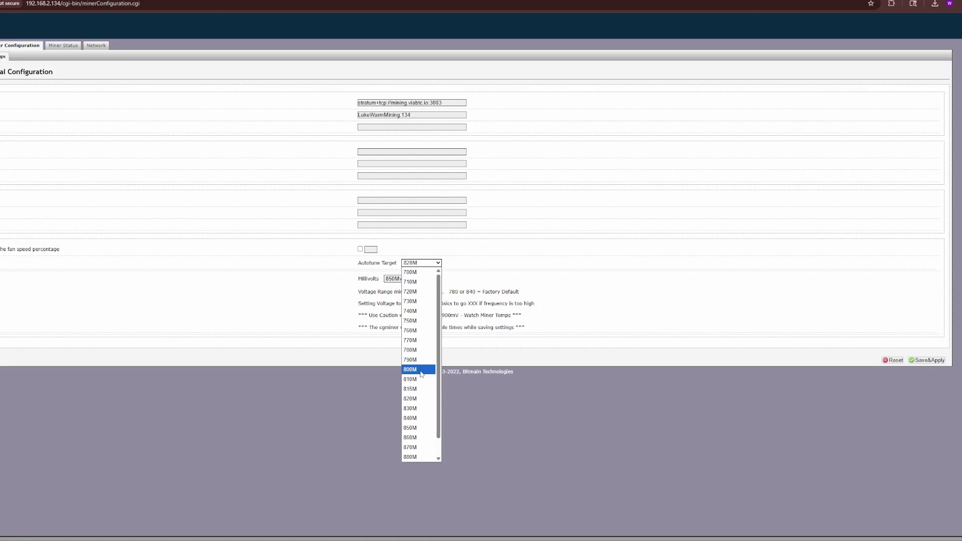
click(374, 298)
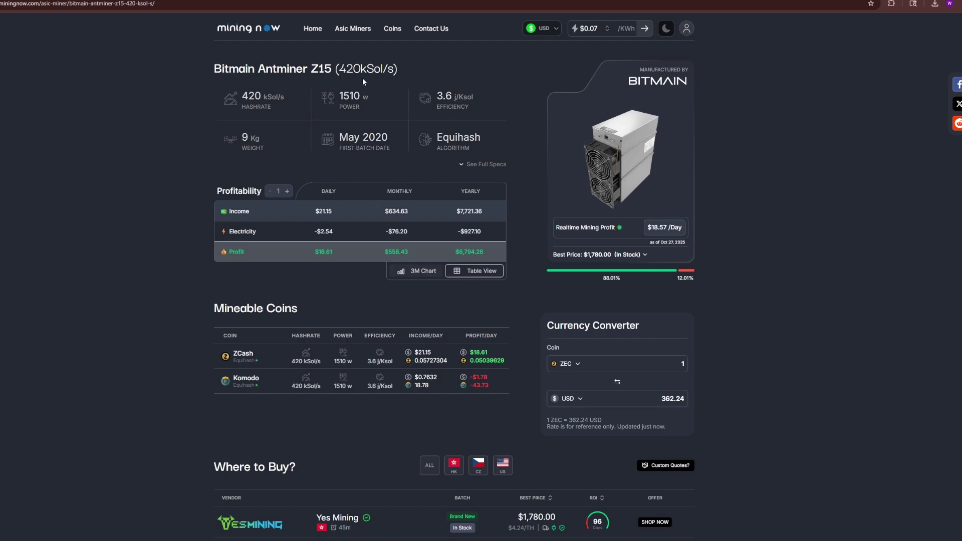
Highlight the Z15's rated 420 kSol/s hashrate, daily income and daily profit figures
drag(346, 72, 359, 71)
click(323, 213)
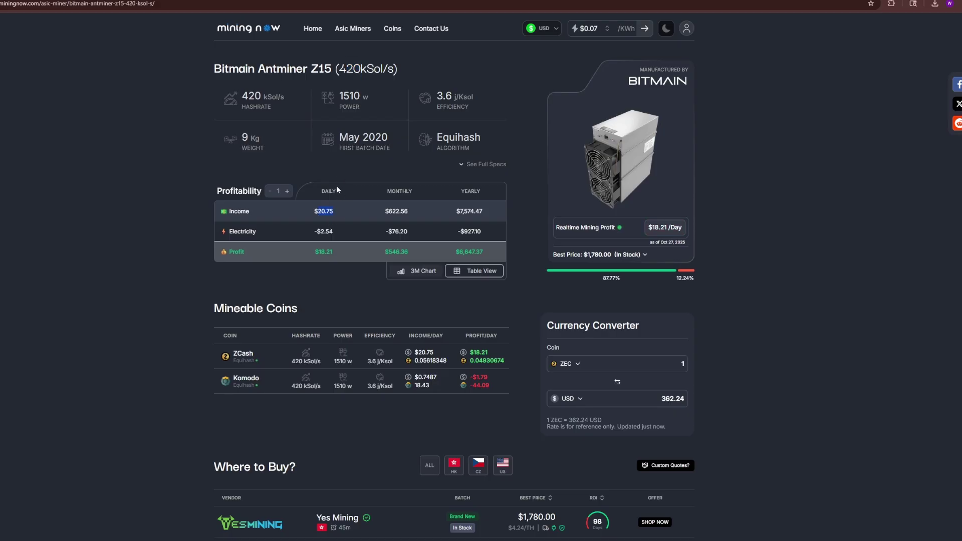
click(351, 227)
drag(322, 251, 327, 250)
click(333, 308)
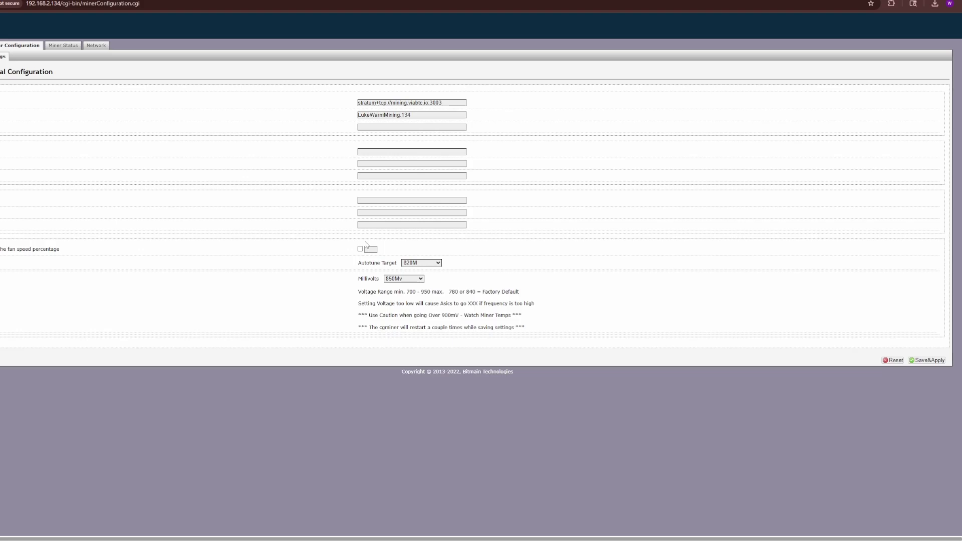
click(434, 266)
click(437, 265)
click(438, 265)
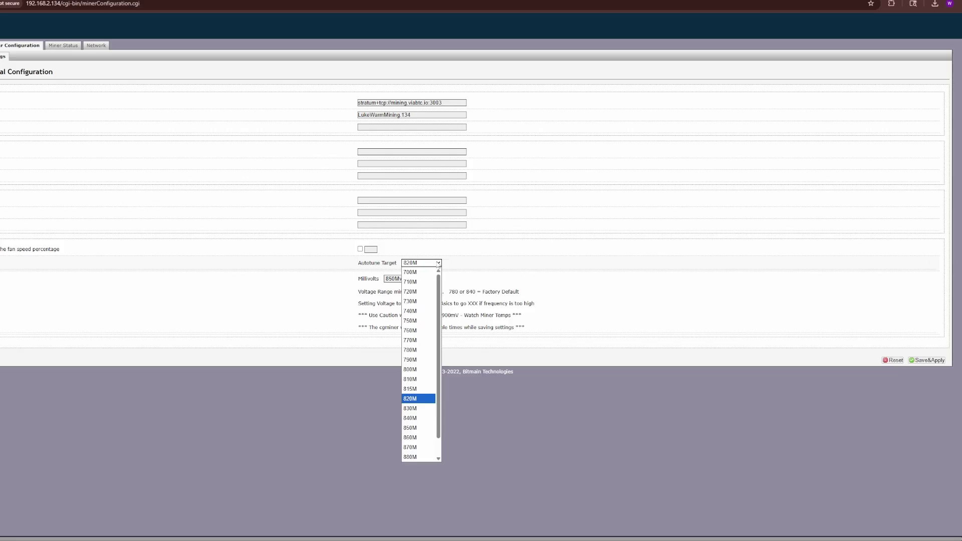
scroll(418, 350, down, 1)
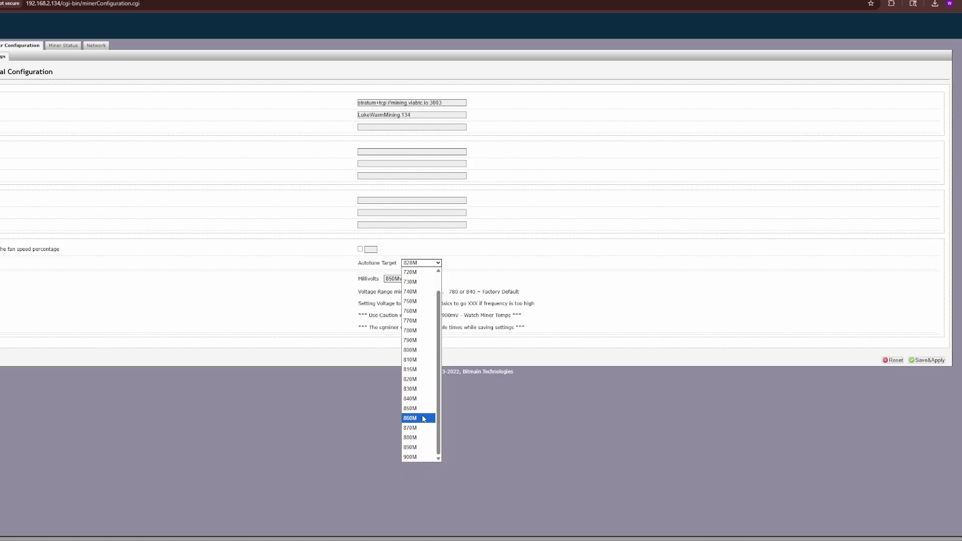
click(524, 304)
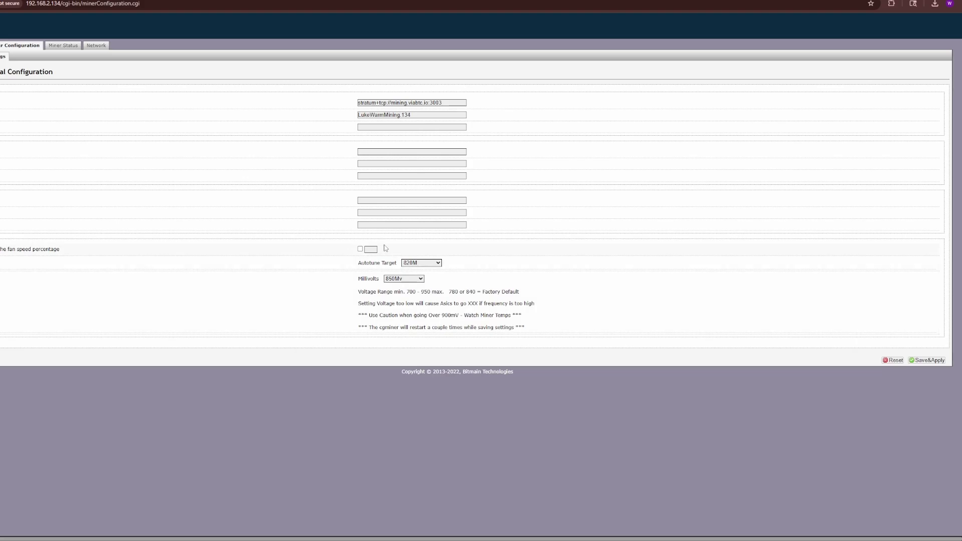
Recheck the Autotune Target frequency list and leave it at 820M
click(421, 263)
click(421, 263)
click(421, 264)
click(421, 264)
click(421, 264)
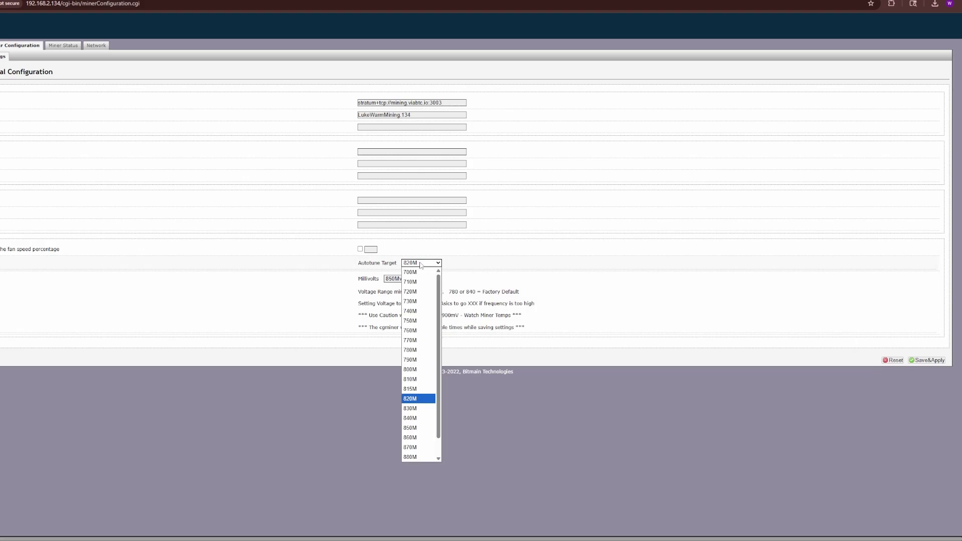
click(421, 264)
click(401, 311)
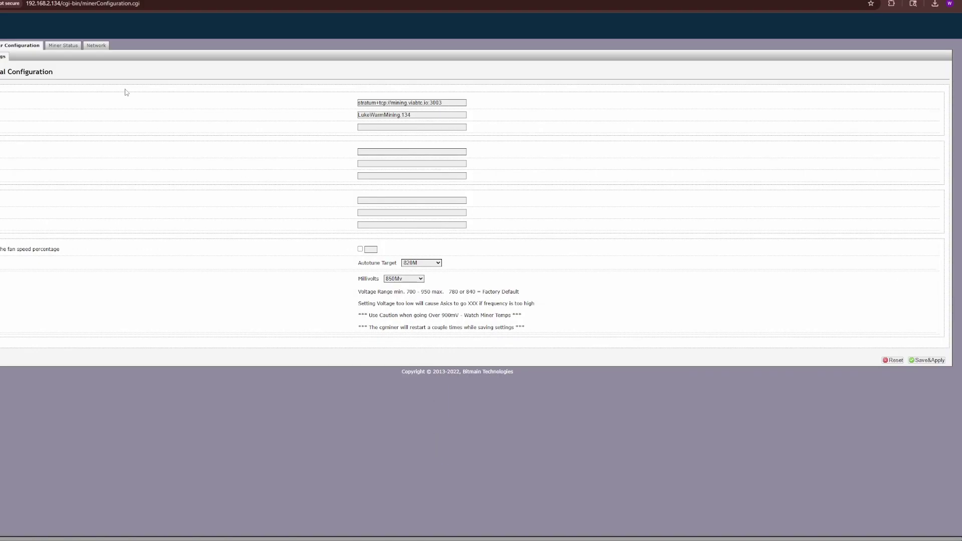
click(68, 48)
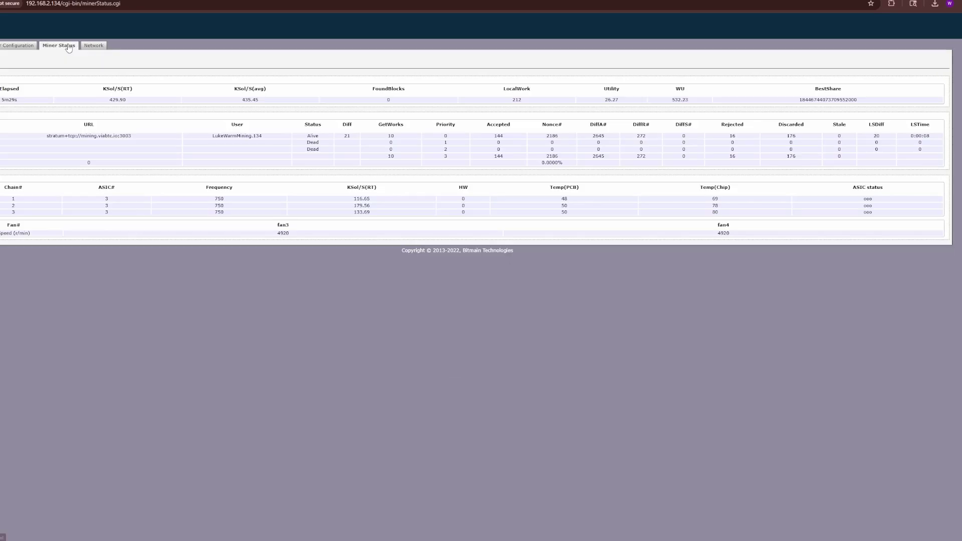
drag(356, 205, 378, 207)
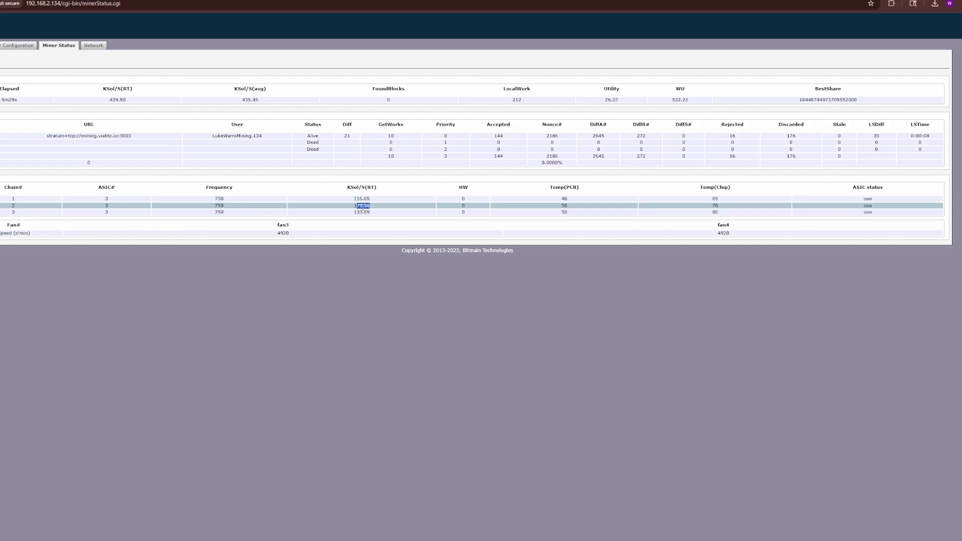
drag(241, 100, 254, 101)
click(254, 100)
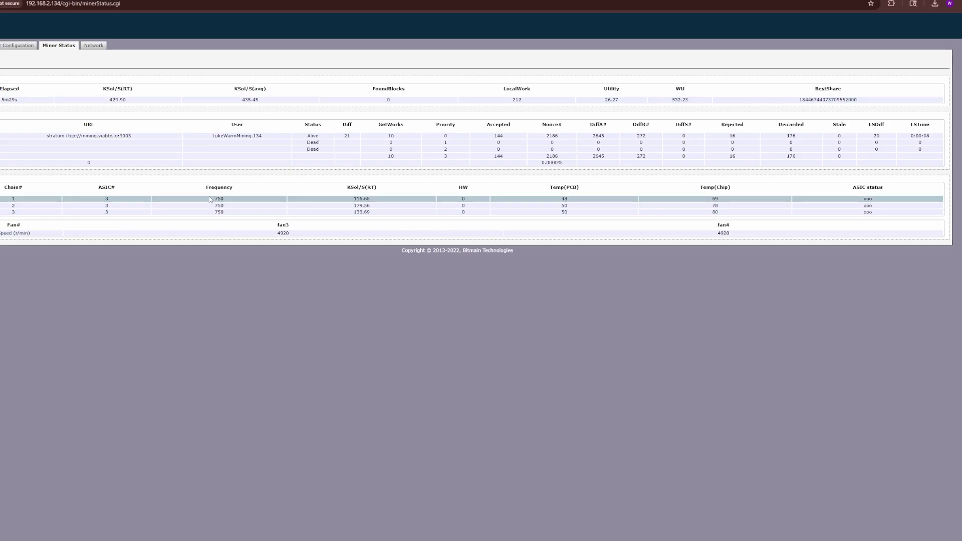
drag(210, 199, 243, 216)
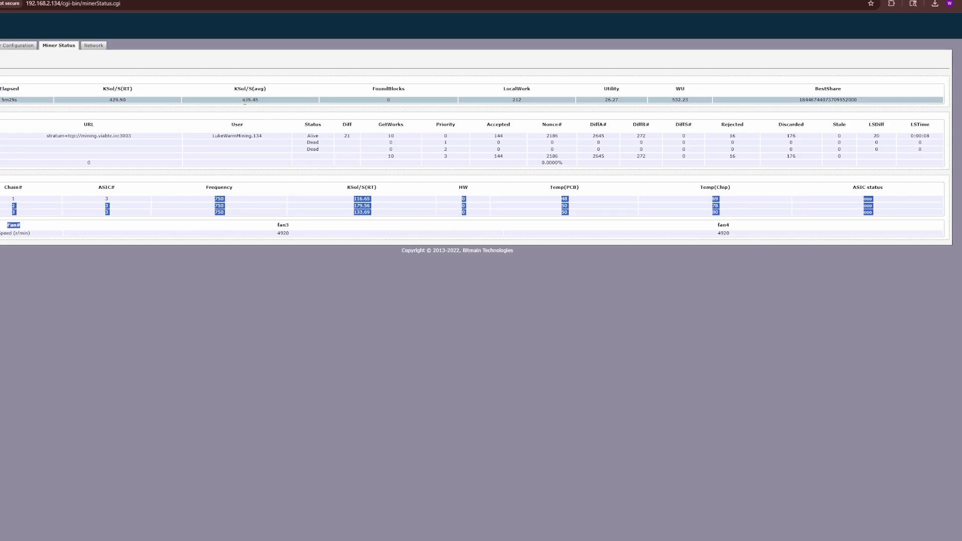
double_click(244, 101)
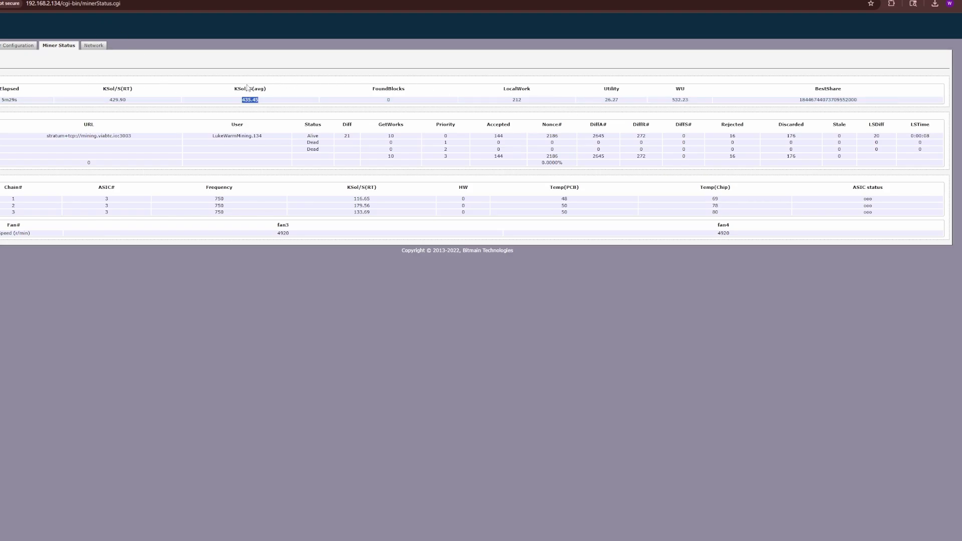
click(216, 203)
Look at the administrator password settings, then return to Miner Configuration with 820M and 850Mv
click(21, 49)
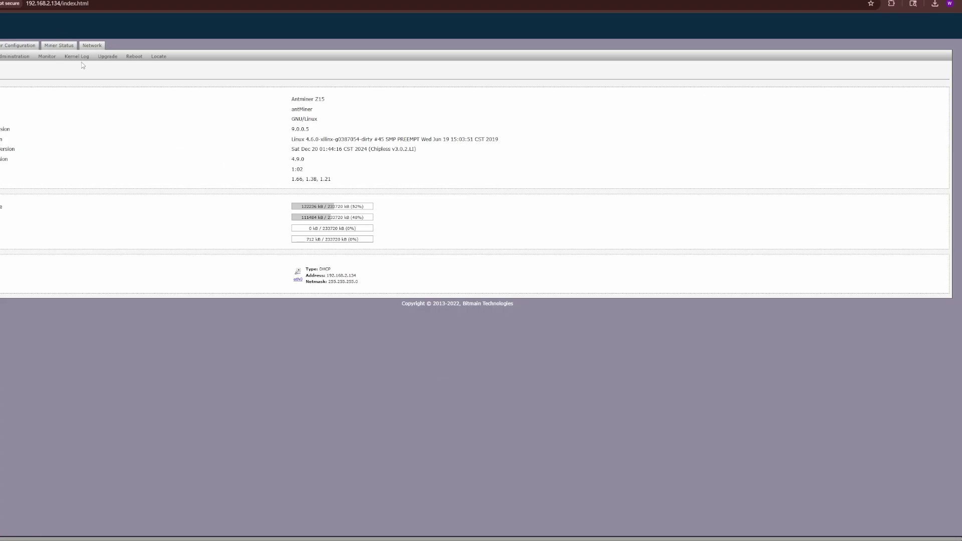
click(26, 57)
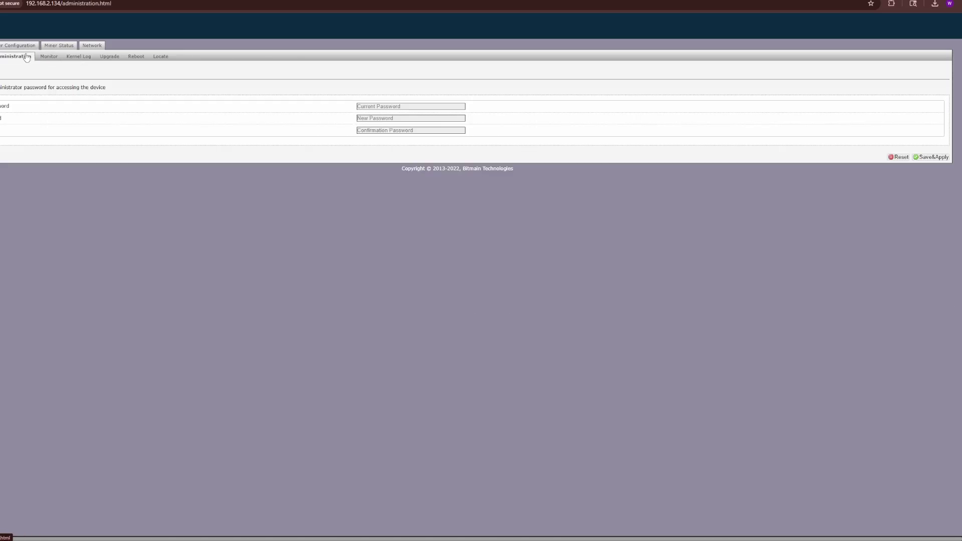
click(22, 46)
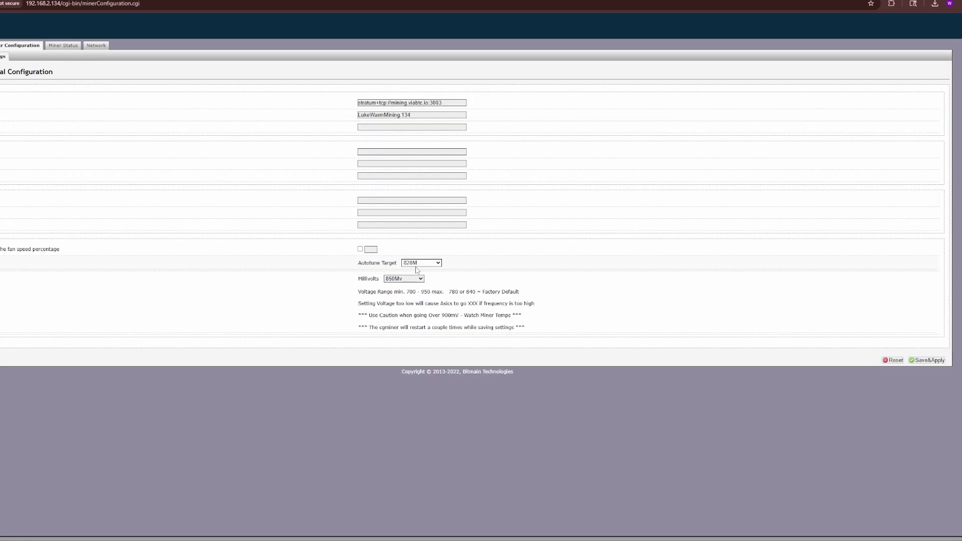